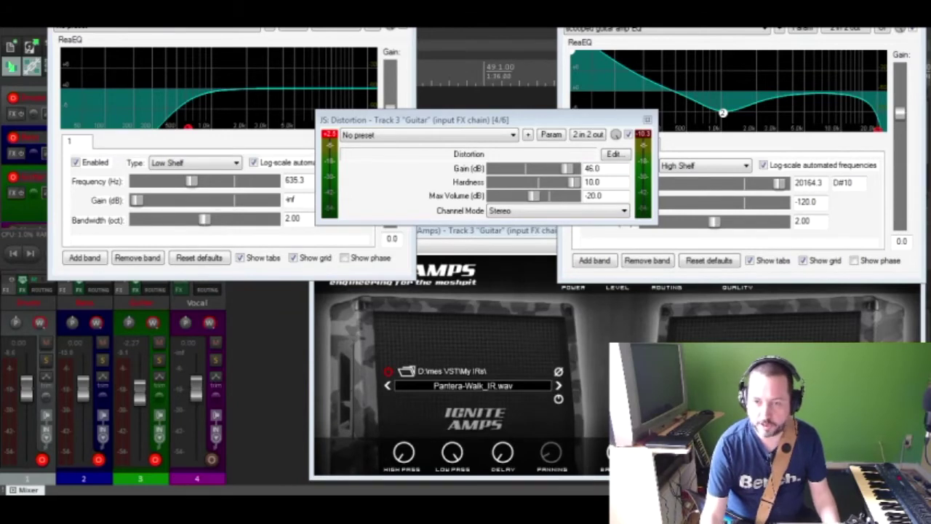
pyautogui.moveTo(467, 121); pyautogui.dragTo(464, 105)
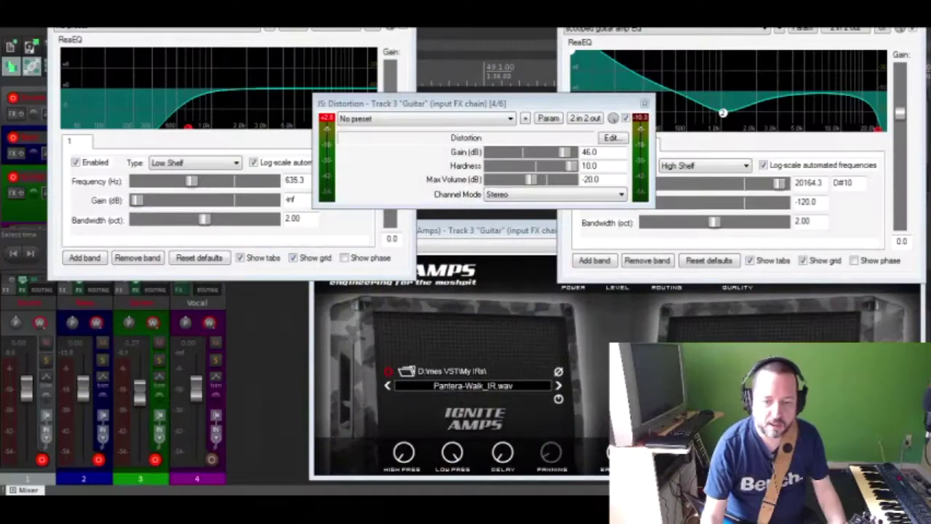
# - Nudge the JS: Distortion window about 20 pixels higher to expose more of the EQ below
pyautogui.moveTo(451, 110)
pyautogui.mouseDown()
pyautogui.moveTo(450, 97)
pyautogui.moveTo(441, 98)
pyautogui.mouseUp()
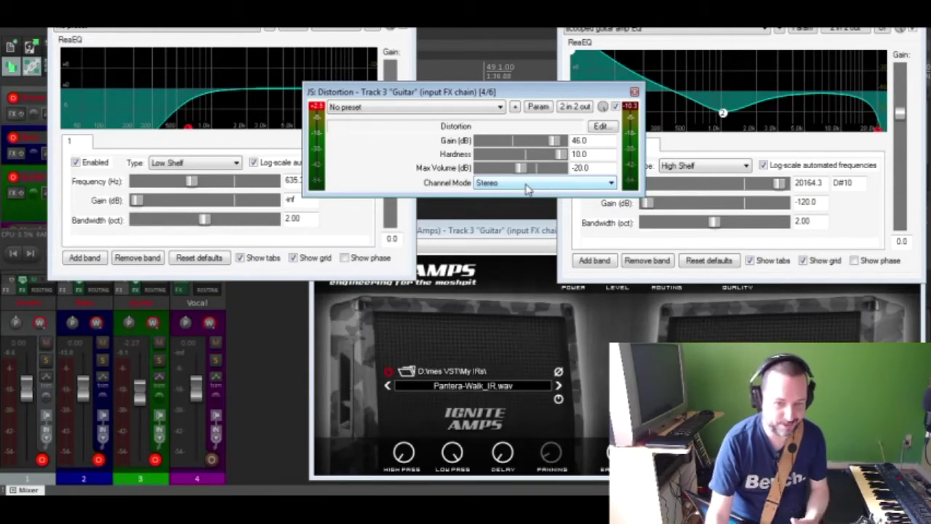
# - Raise the low-cut ReaEQ, JS Distortion, scooped ReaEQ and NadIR windows one after another
pyautogui.click(144, 56)
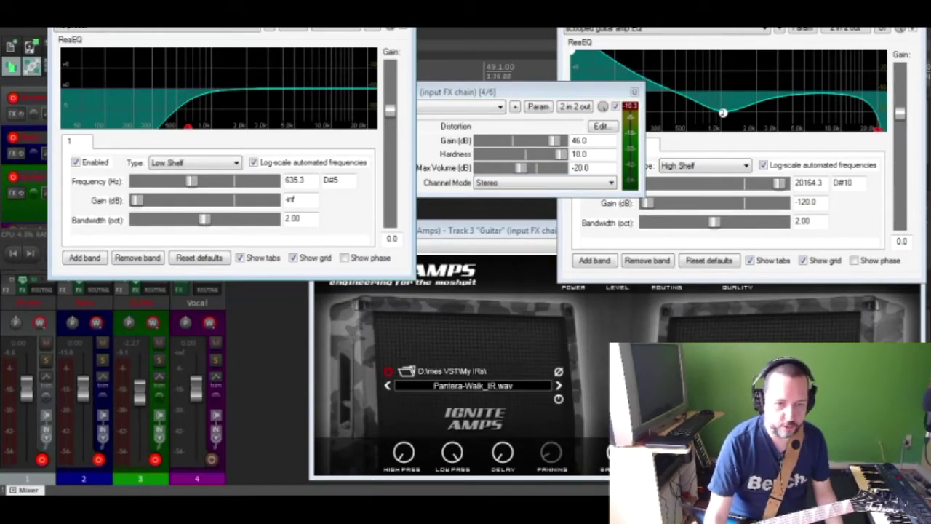
pyautogui.click(451, 92)
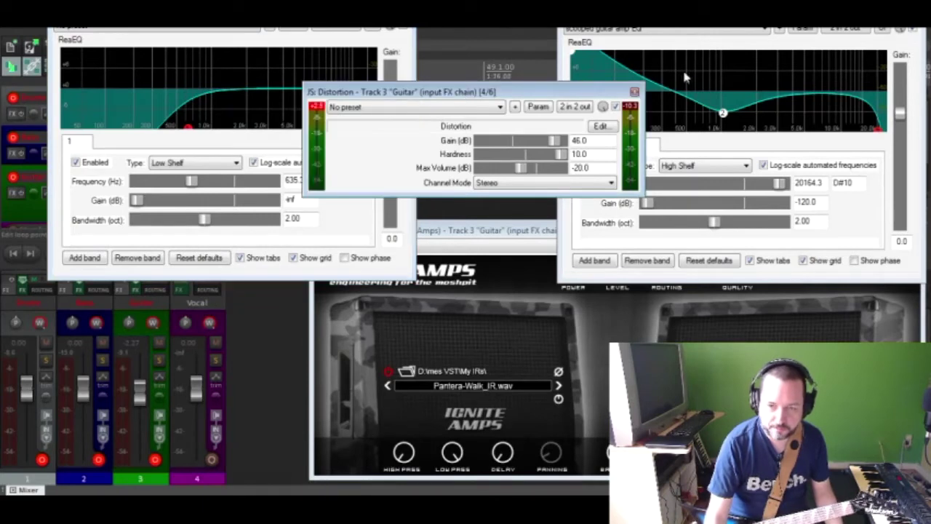
pyautogui.click(655, 145)
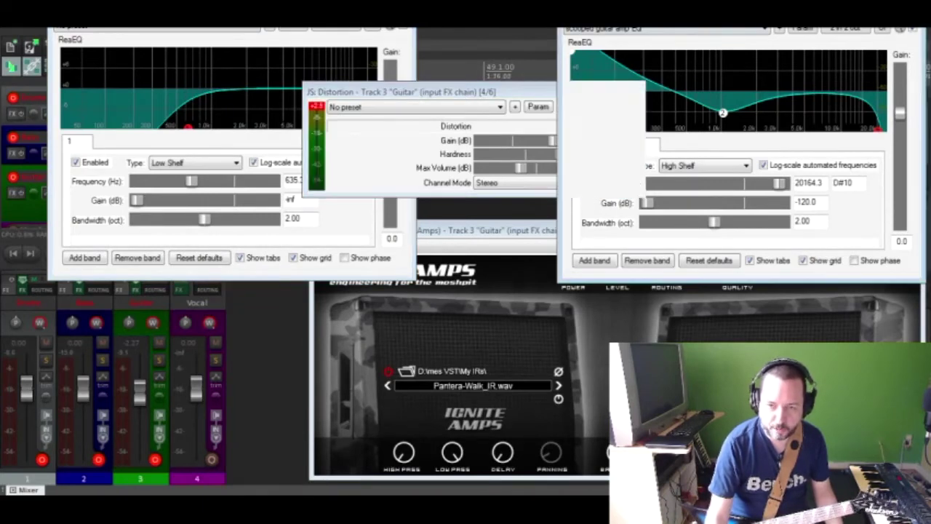
pyautogui.click(493, 232)
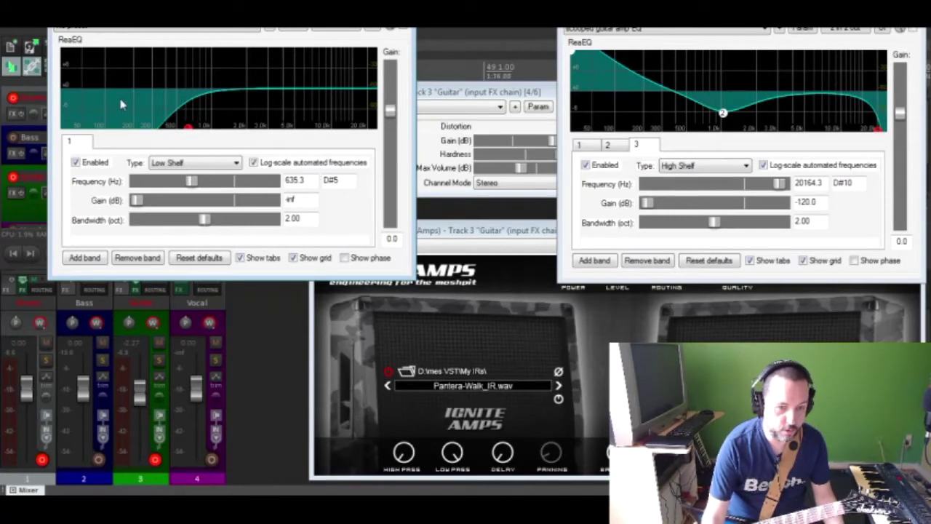
# - Shift the low-cut EQ window slightly left and switch the JS Distortion back on
pyautogui.moveTo(182, 29)
pyautogui.mouseDown()
pyautogui.moveTo(202, 35)
pyautogui.moveTo(169, 30)
pyautogui.mouseUp()
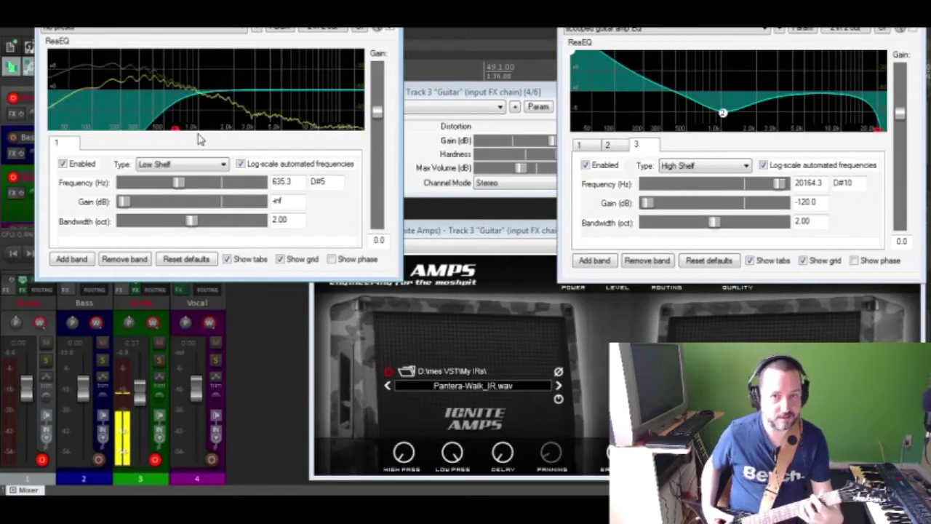
pyautogui.click(444, 93)
pyautogui.click(615, 107)
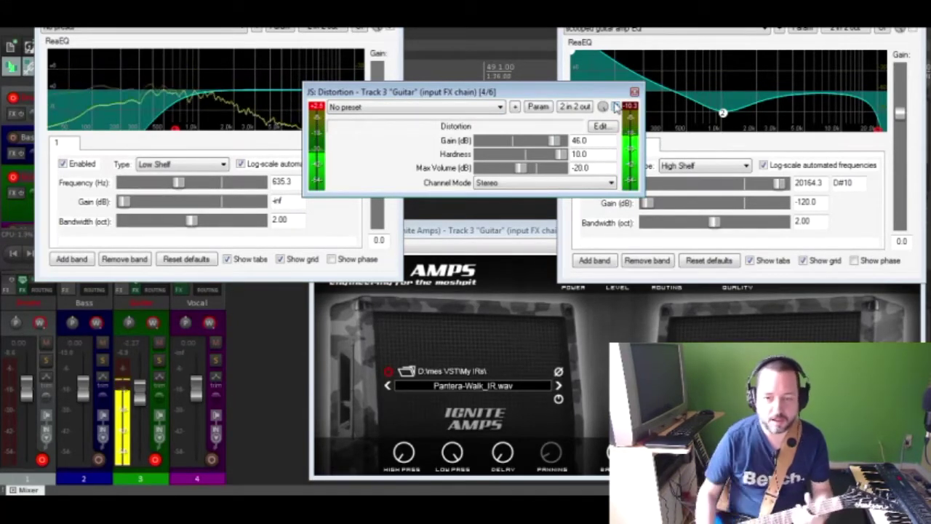
# - Review the scooped ReaEQ's low shelf, mid cut and high shelf bands, then list NadIR's IR files
pyautogui.click(716, 28)
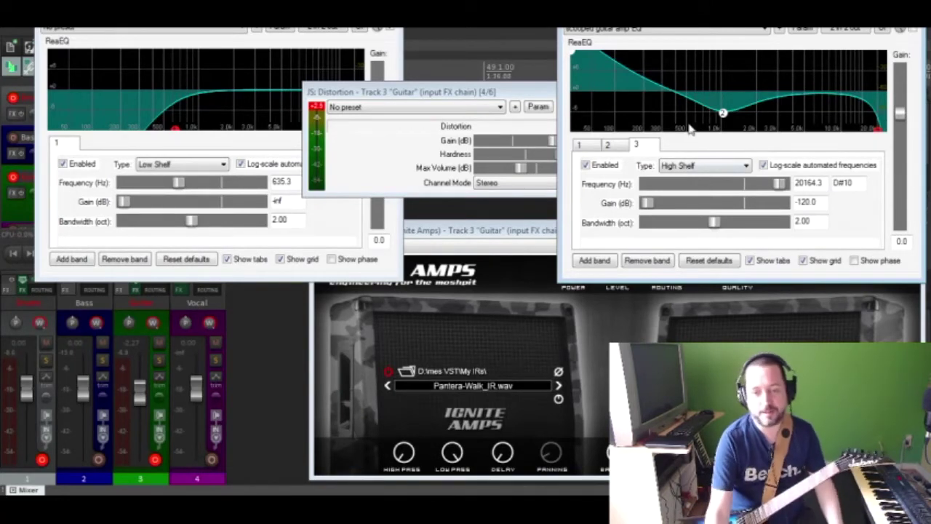
pyautogui.click(580, 146)
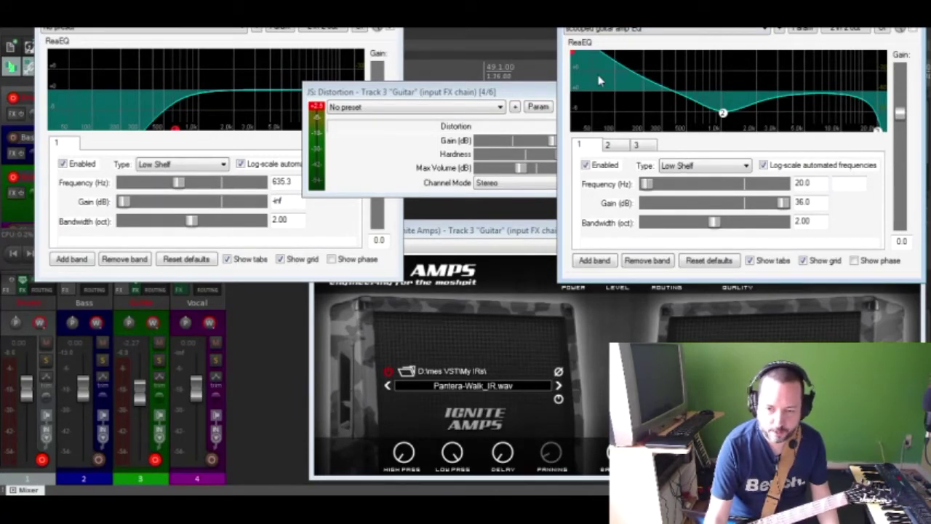
pyautogui.click(608, 145)
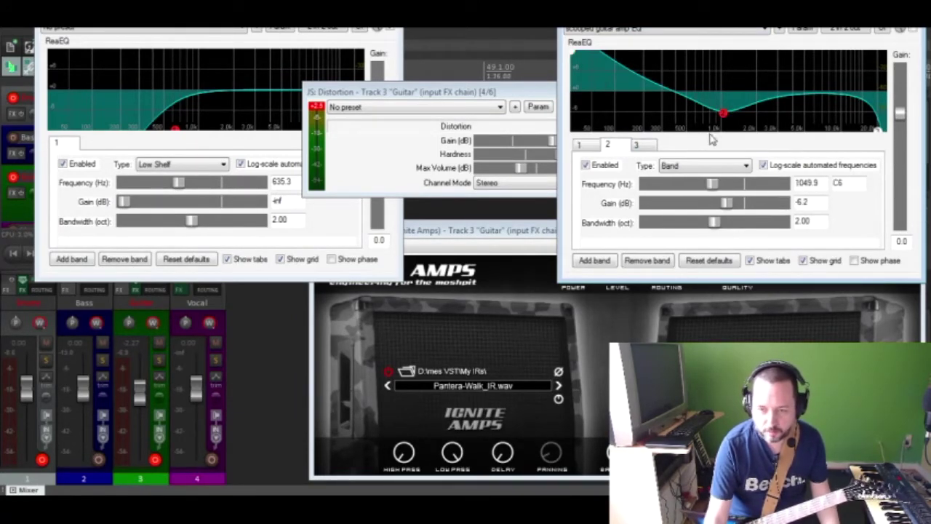
pyautogui.moveTo(726, 121)
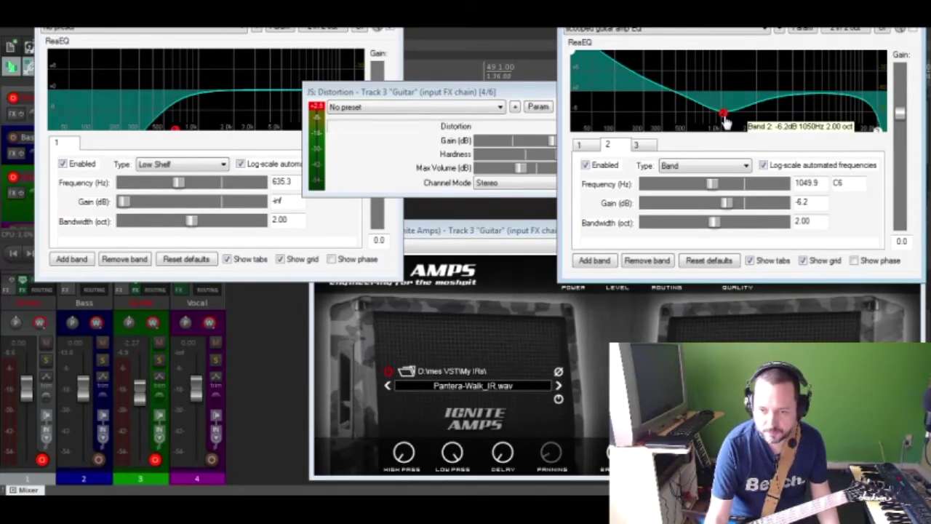
pyautogui.click(636, 145)
pyautogui.moveTo(878, 135)
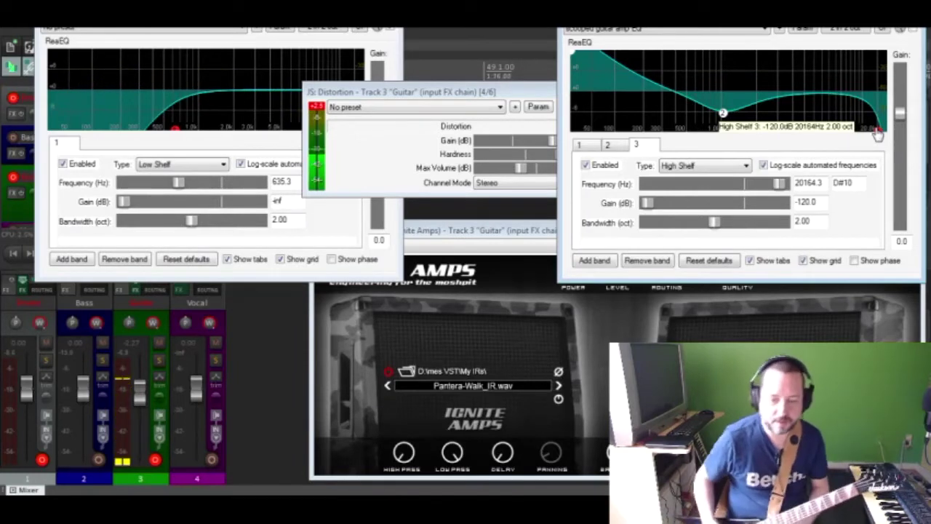
pyautogui.click(502, 389)
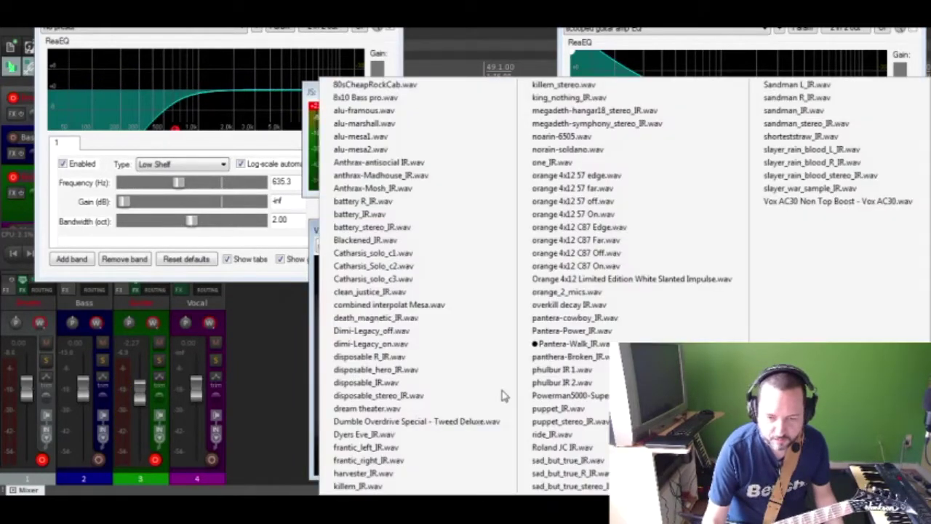
# - Pick Blackened_IR.wav from NadIR's impulse-response file list
pyautogui.click(457, 248)
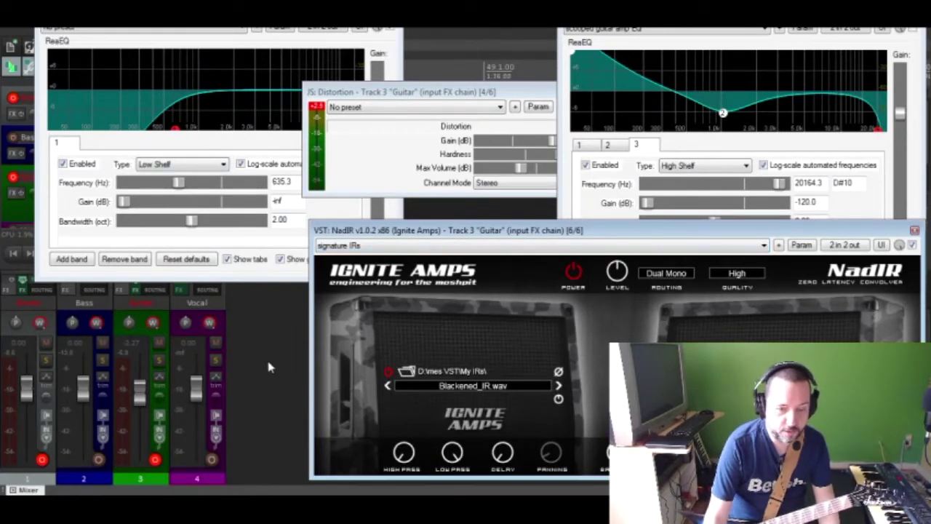
# - Open the Guitar input FX chain, enable Slapback Doubler, and browse ReaGate, first ReaEQ and Distortion
pyautogui.click(122, 290)
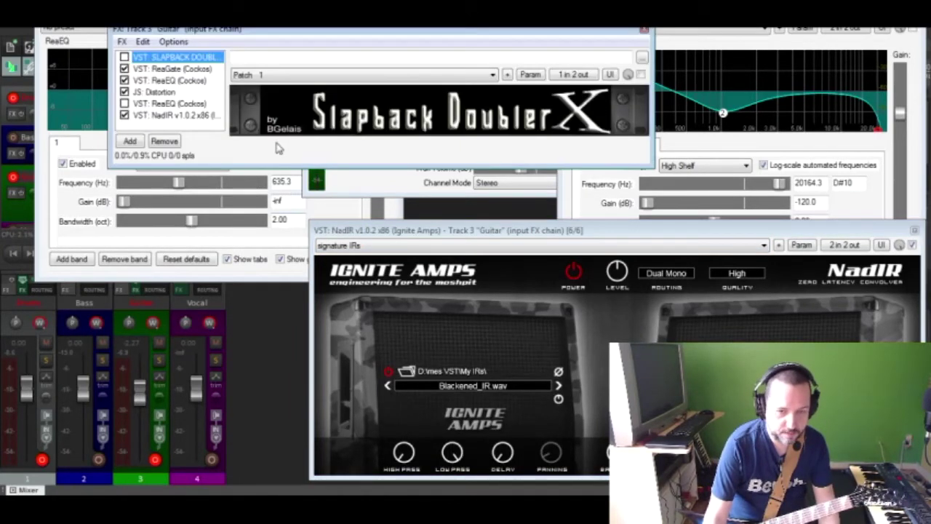
pyautogui.moveTo(240, 32); pyautogui.dragTo(278, 37)
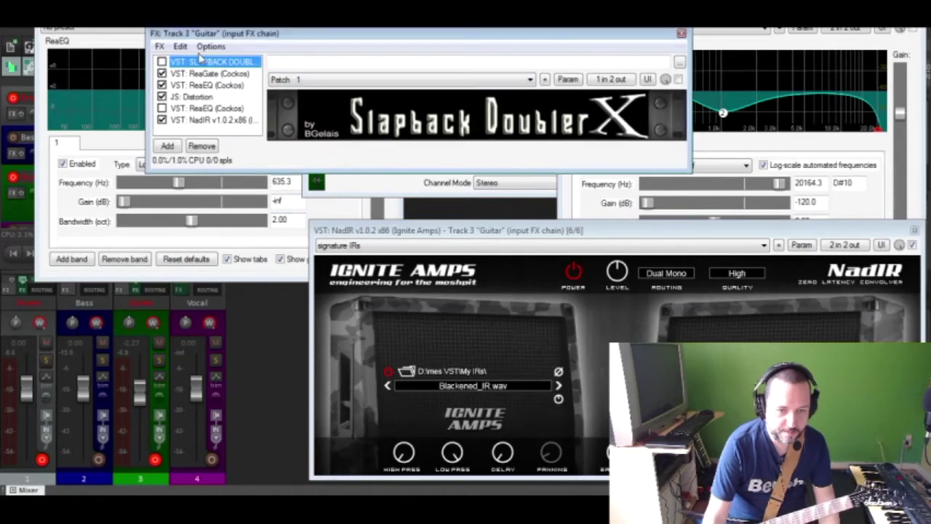
pyautogui.click(163, 62)
pyautogui.click(205, 74)
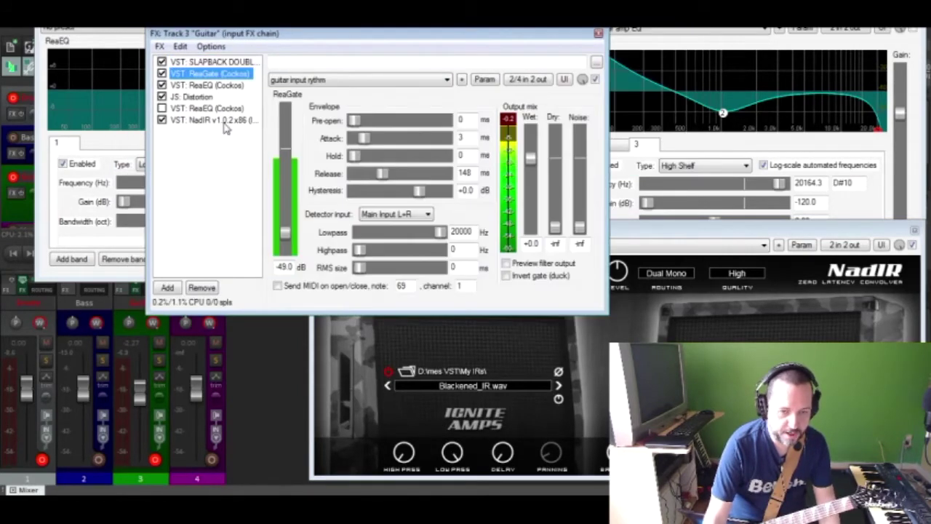
pyautogui.click(207, 62)
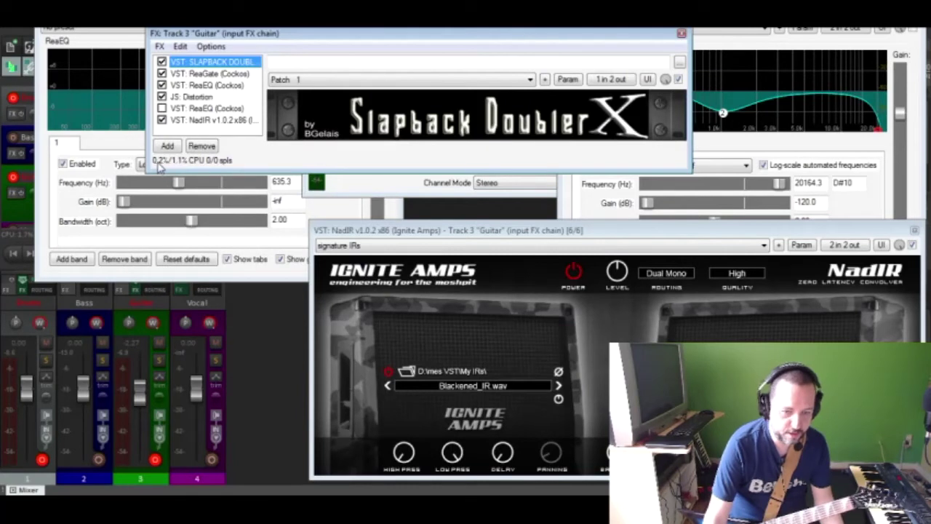
pyautogui.click(208, 74)
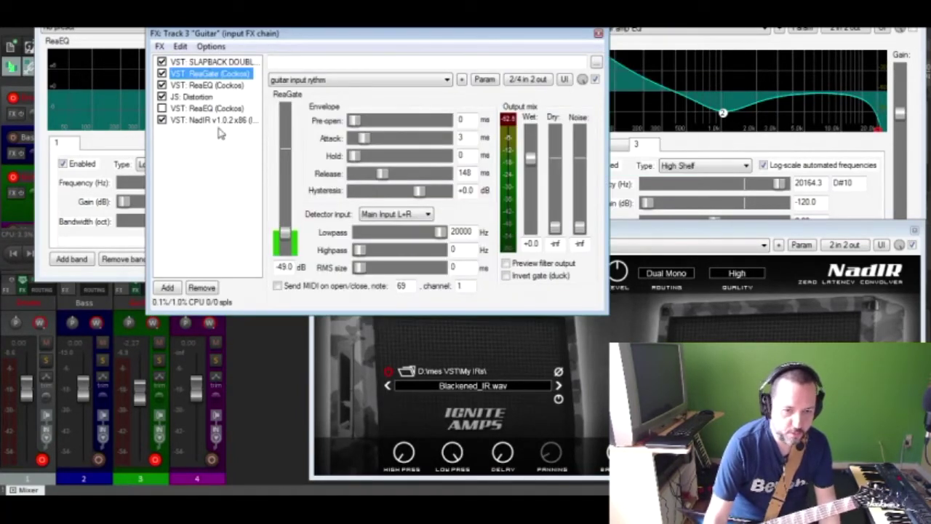
pyautogui.click(219, 86)
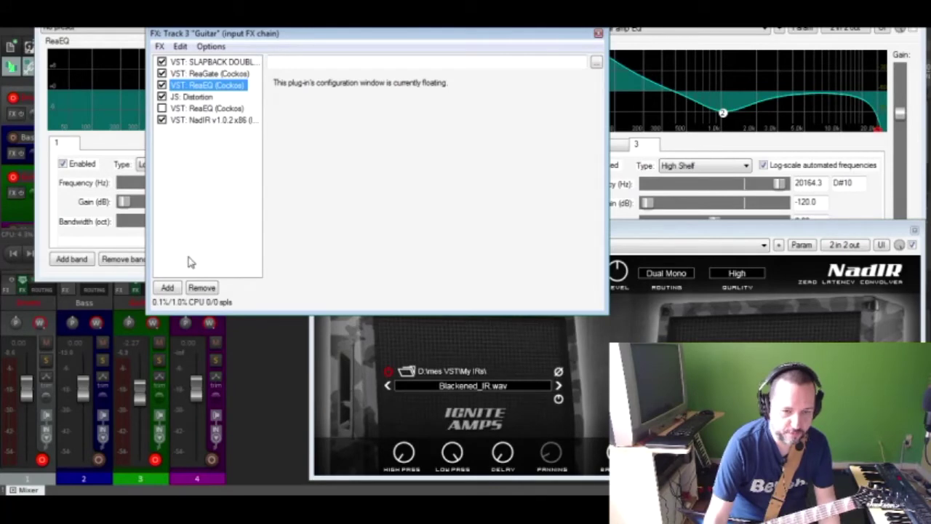
pyautogui.click(199, 98)
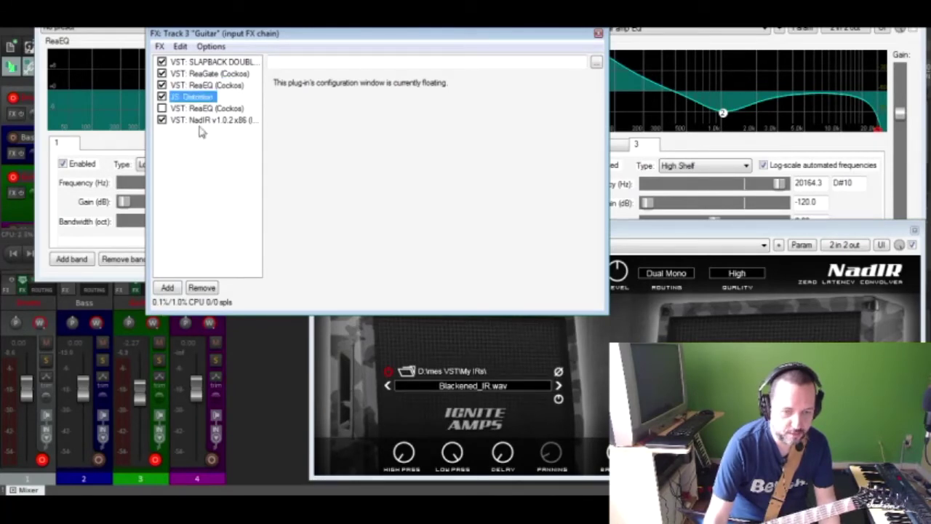
# - Enable the second ReaEQ and compare by toggling its bypass off and back on
pyautogui.click(161, 109)
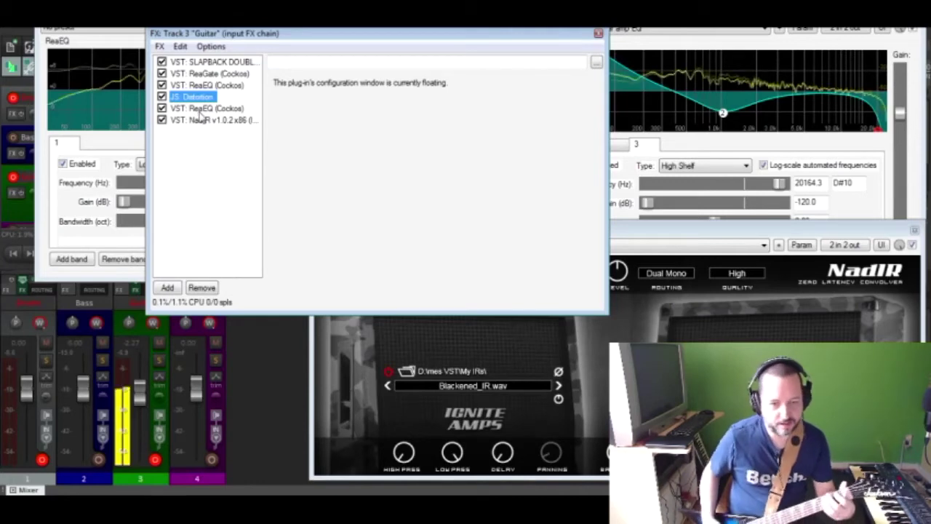
pyautogui.click(201, 108)
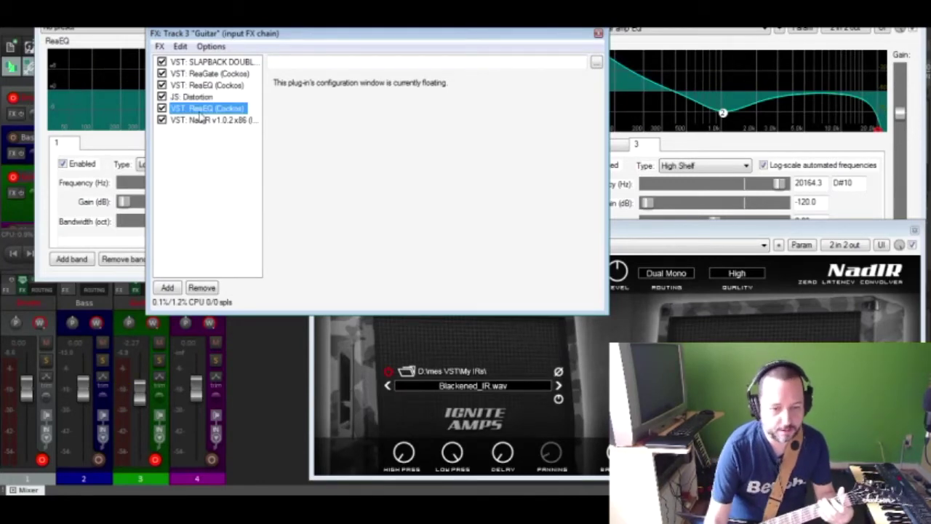
pyautogui.click(637, 85)
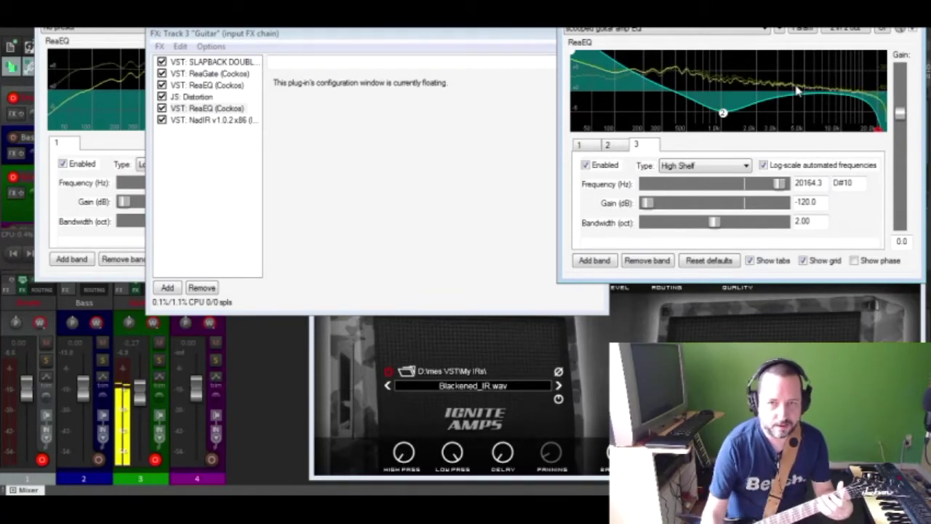
pyautogui.click(910, 29)
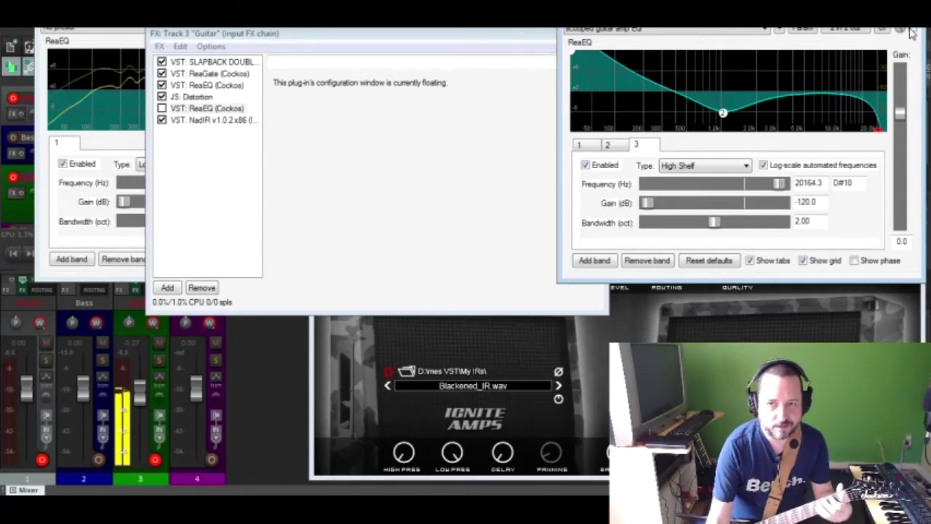
pyautogui.click(910, 30)
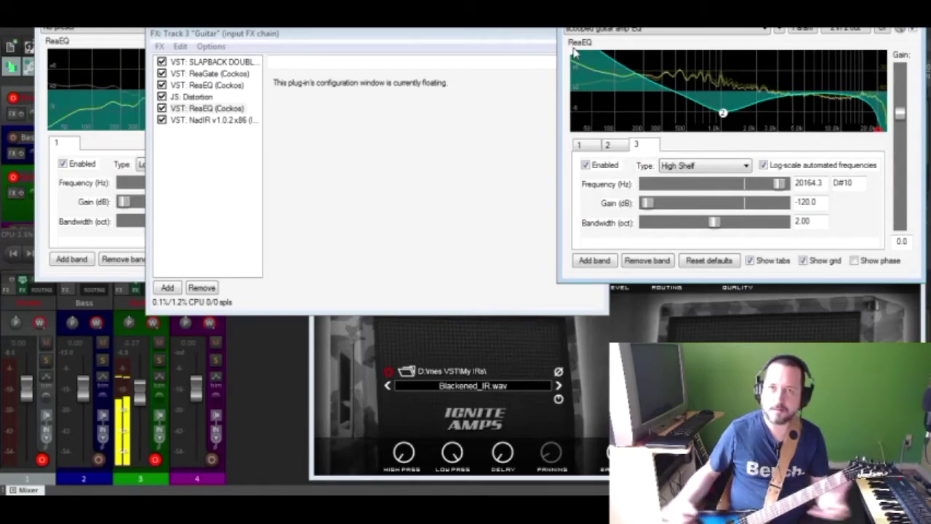
# - Select NadIR in the guitar FX chain, then close the chain window
pyautogui.click(312, 34)
pyautogui.click(196, 121)
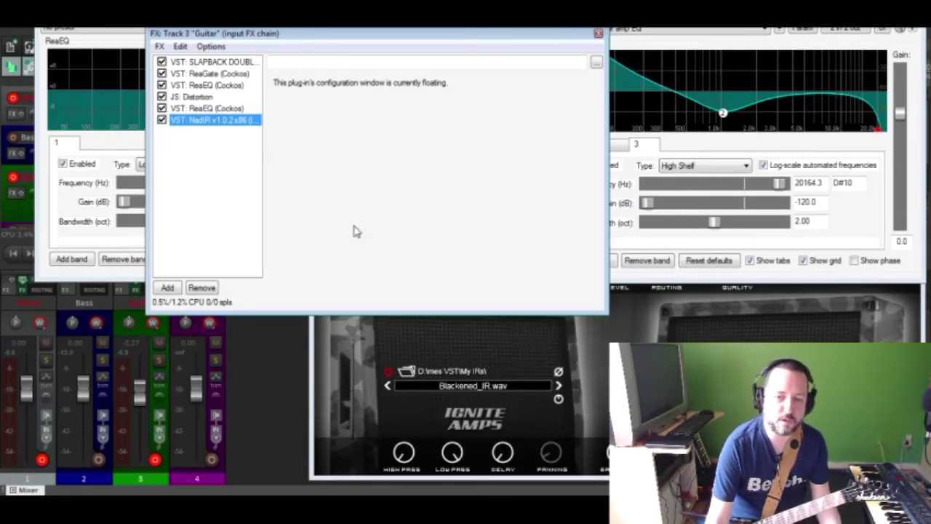
pyautogui.click(597, 34)
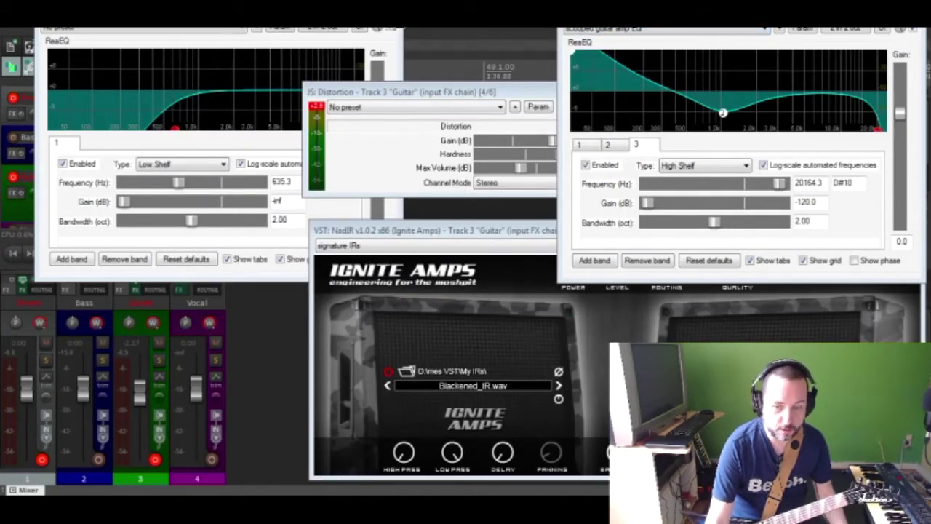
# - Close both ReaEQ windows and JS Distortion, then arm the Bass track and open its input FX
pyautogui.click(399, 27)
pyautogui.click(459, 91)
pyautogui.click(638, 93)
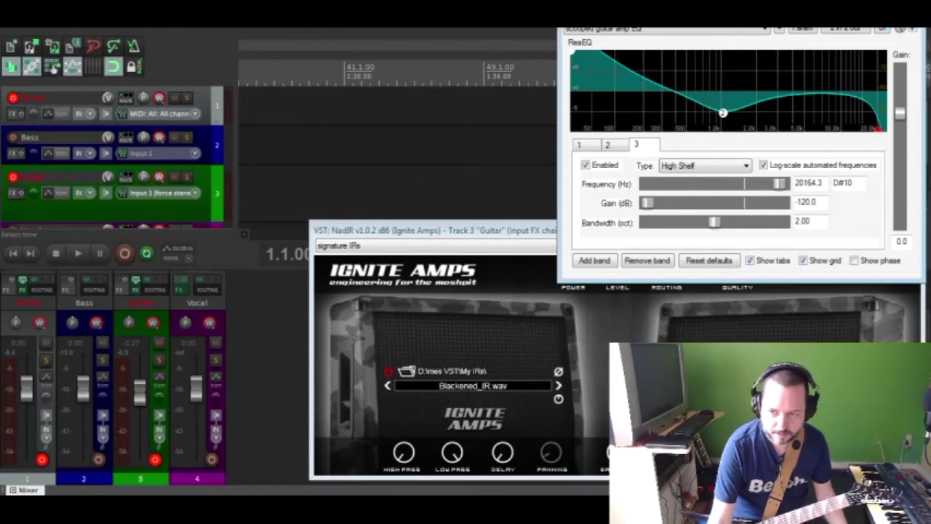
pyautogui.click(918, 27)
pyautogui.click(98, 457)
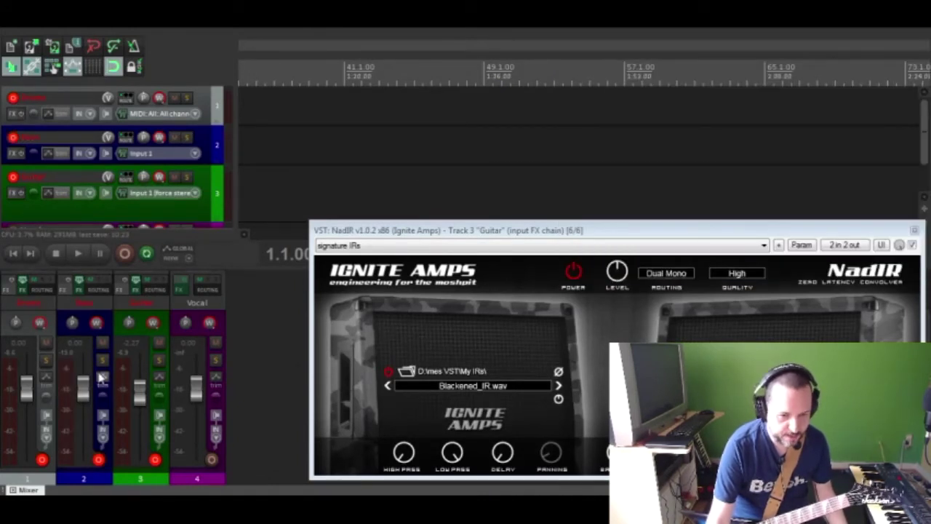
pyautogui.click(77, 294)
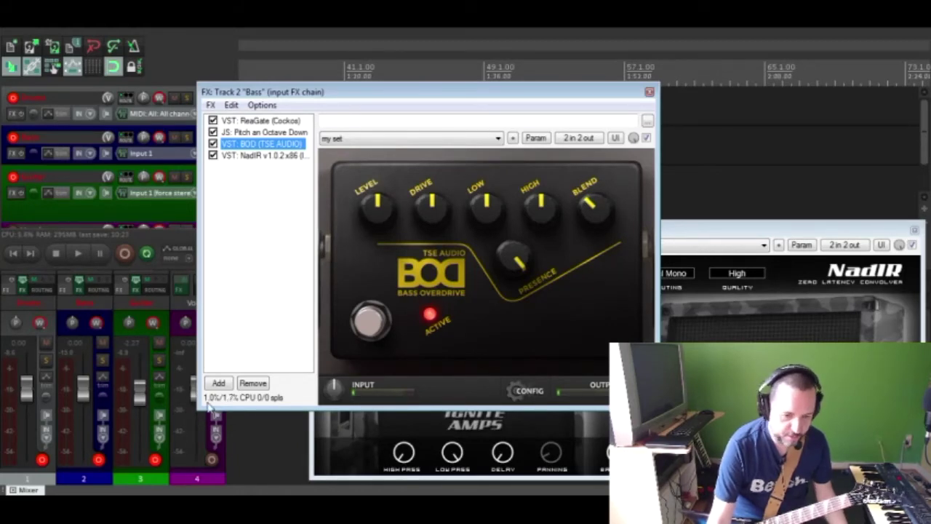
# - Inspect the Bass chain's Pitch an Octave Down, ReaGate and NadIR cabinet settings
pyautogui.click(274, 134)
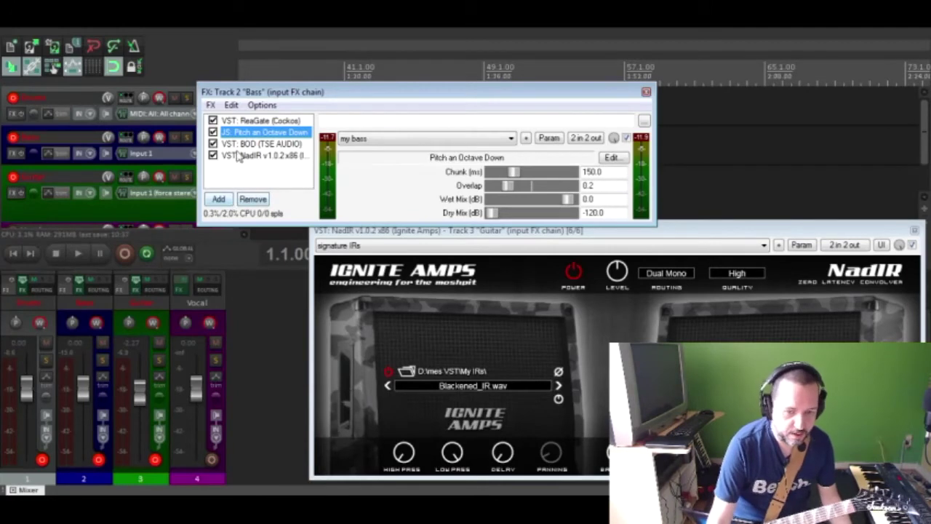
pyautogui.click(251, 122)
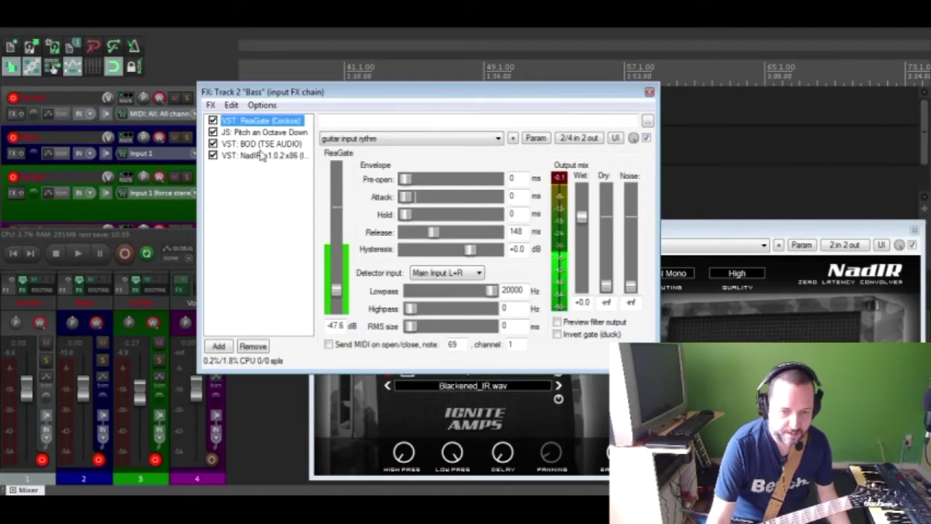
pyautogui.click(261, 156)
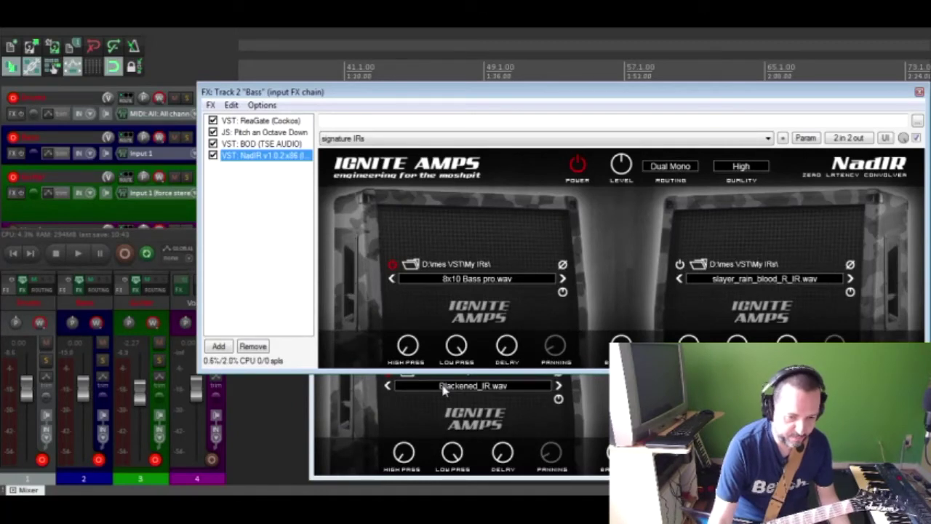
# - Close the Drumz and Bass input FX chains and move NadIR aside to reveal the master channel
pyautogui.click(18, 285)
pyautogui.click(631, 115)
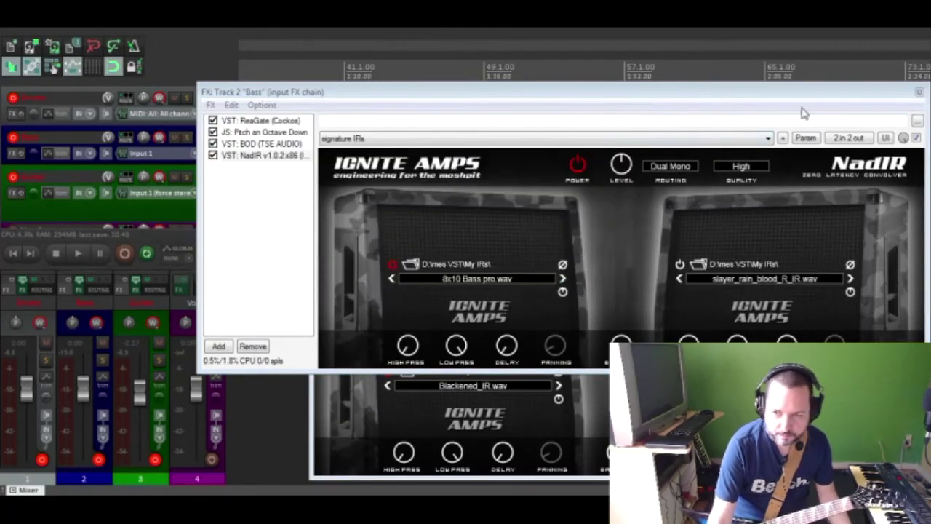
pyautogui.click(919, 92)
pyautogui.moveTo(858, 233); pyautogui.dragTo(682, 214)
# - Open GLoop and the Master FX chain, enable ReaVerbate, and show MGA JS Limiter at −8.0 dB threshold
pyautogui.click(910, 280)
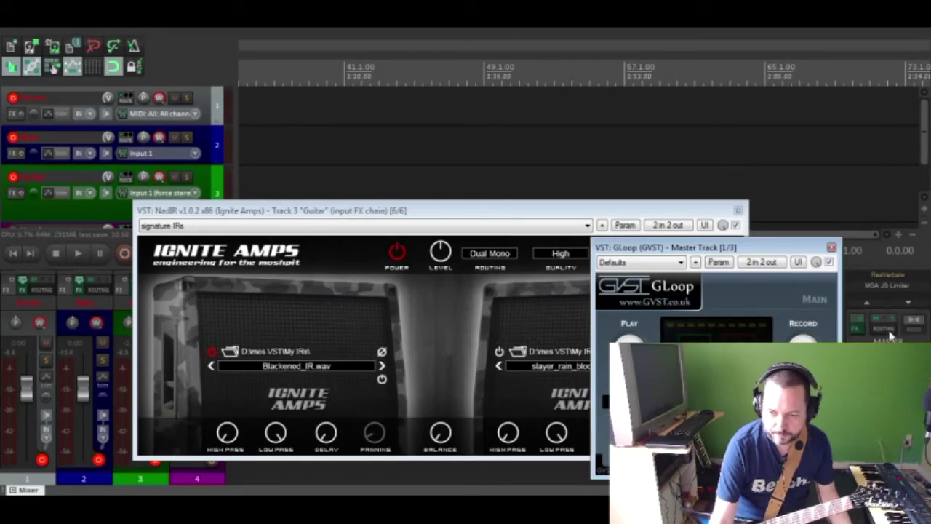
pyautogui.click(857, 323)
pyautogui.click(337, 138)
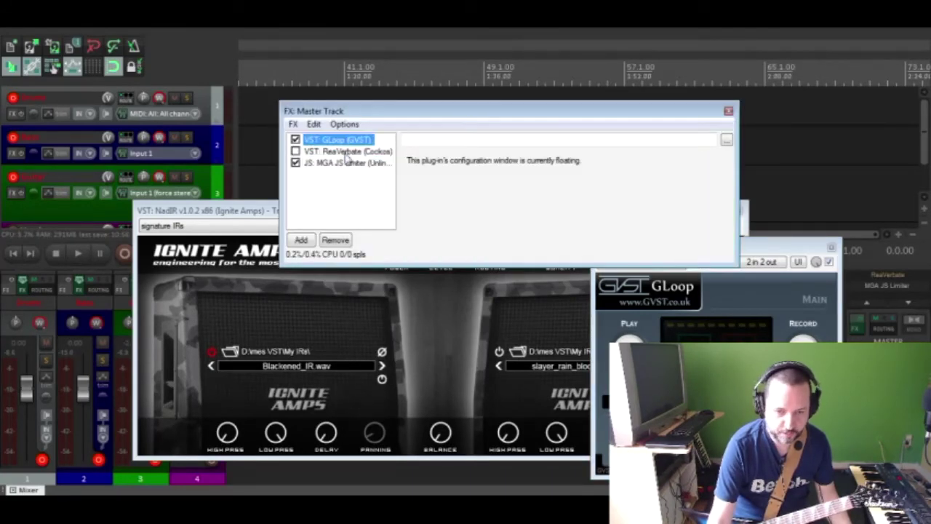
pyautogui.click(295, 150)
pyautogui.click(331, 164)
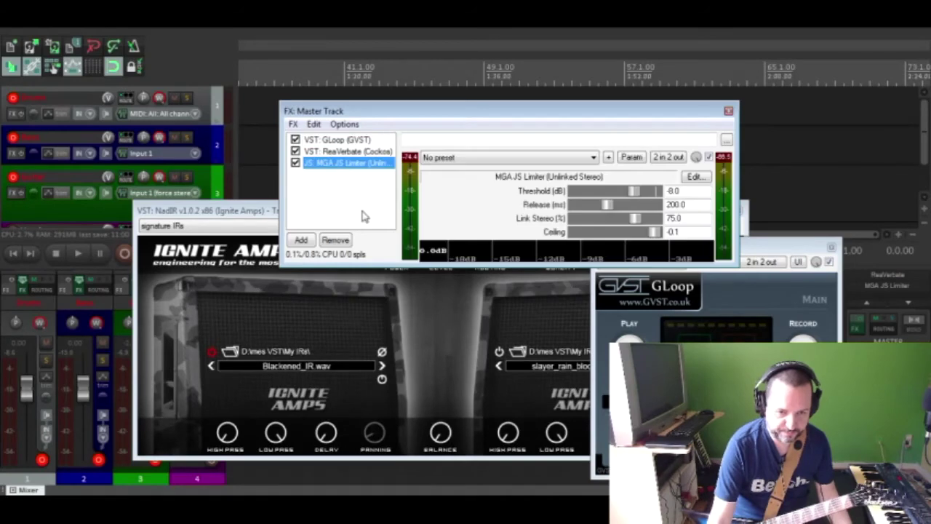